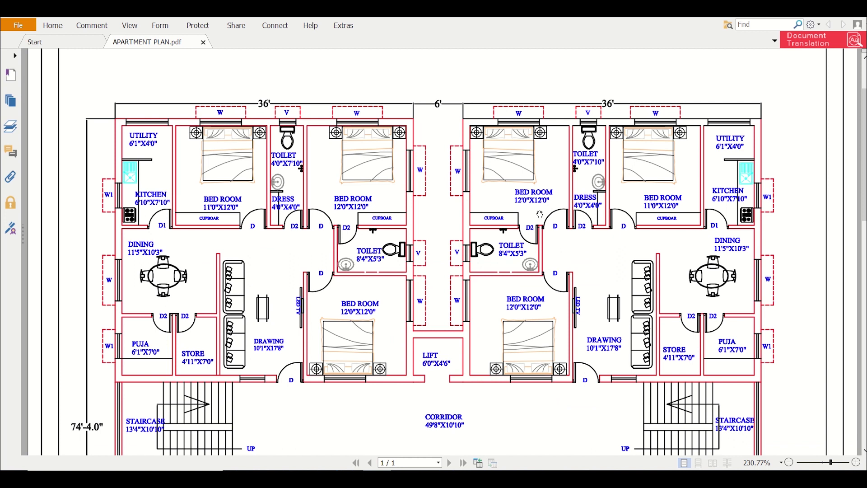
Step: Scroll the APARTMENT PLAN page down to the lower flat's rooms below the corridor
scroll(539, 202, "down", 3)
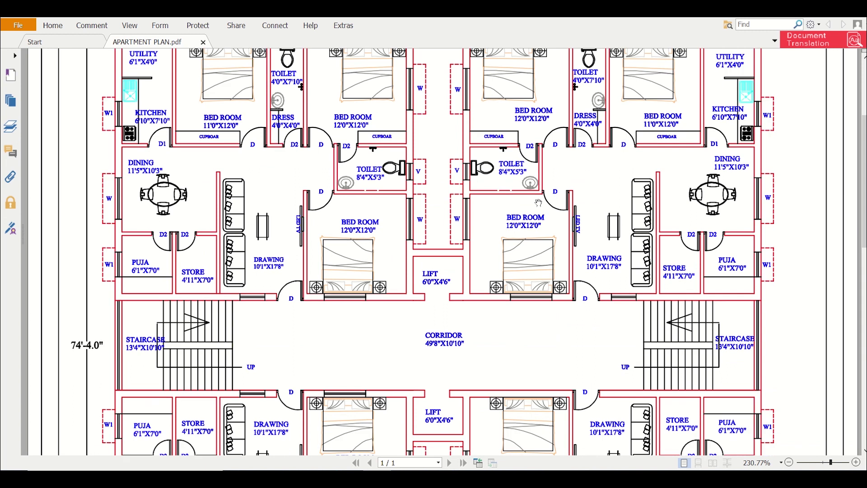
scroll(540, 203, "down", 2)
scroll(539, 203, "down", 8)
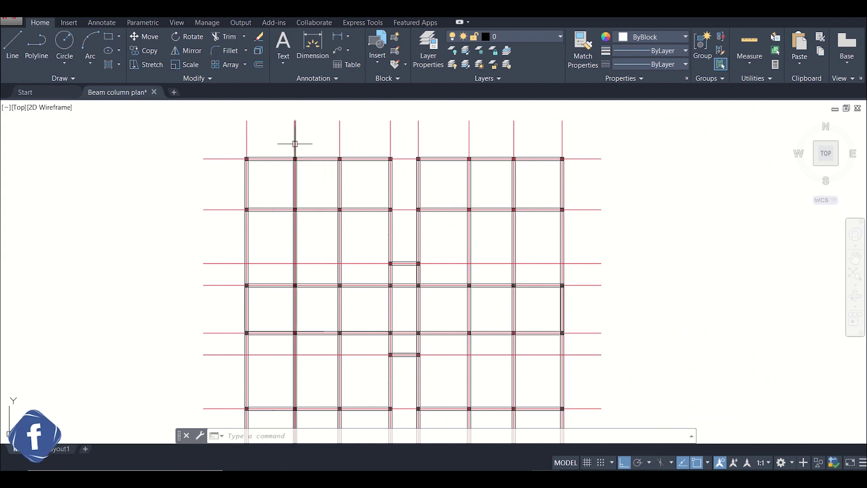
scroll(294, 143, "up", 5)
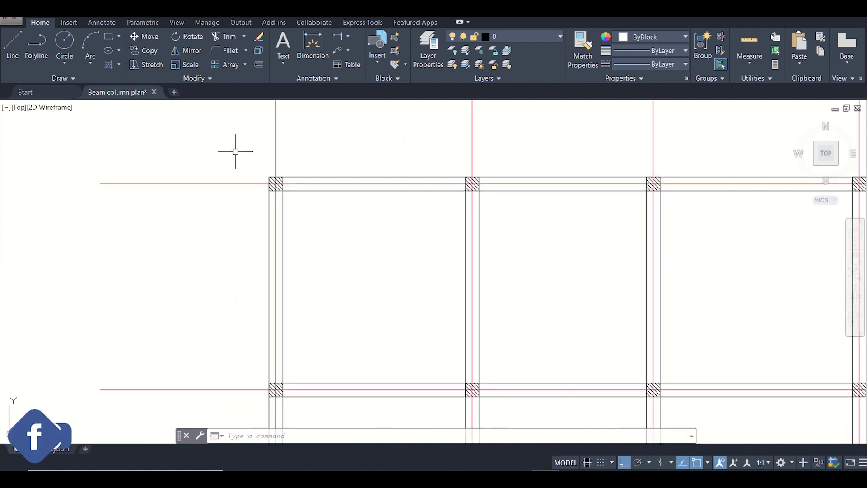
scroll(244, 157, "up", 8)
scroll(244, 158, "down", 6)
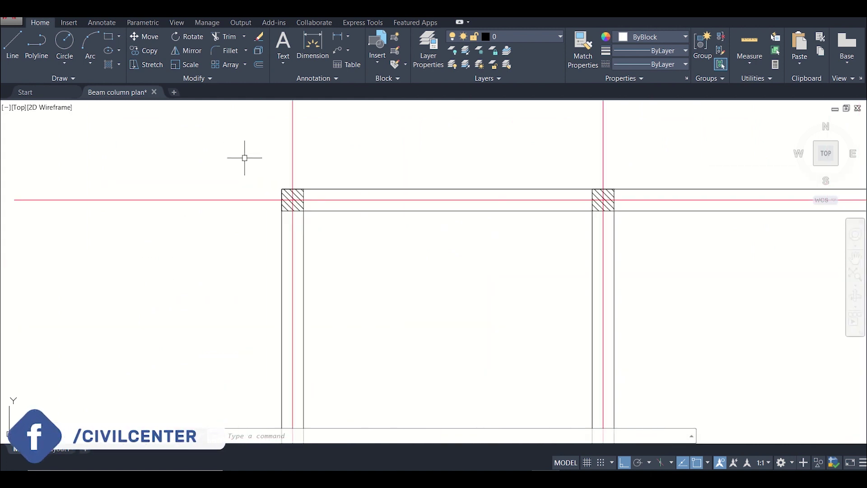
scroll(244, 157, "down", 5)
mouse_move(275, 194)
middle_mouse_down()
mouse_move(290, 167)
mouse_move(298, 214)
middle_mouse_up()
scroll(304, 174, "down", 2)
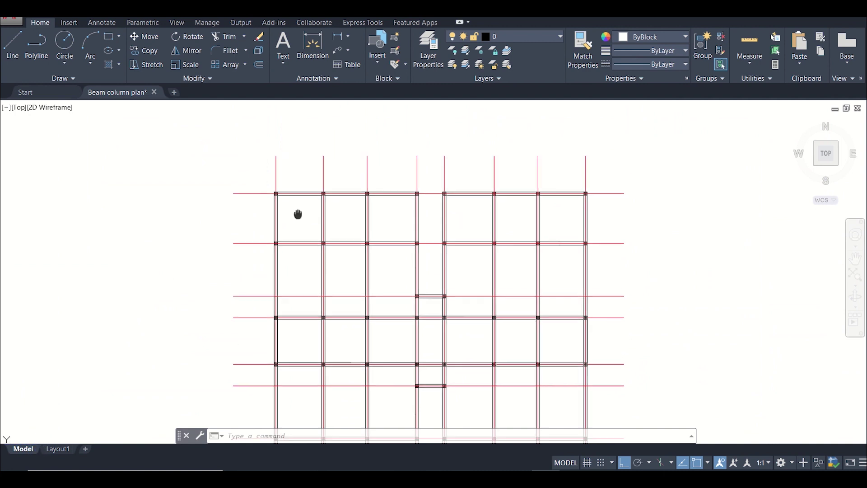
scroll(275, 193, "up", 8)
scroll(369, 261, "up", 5)
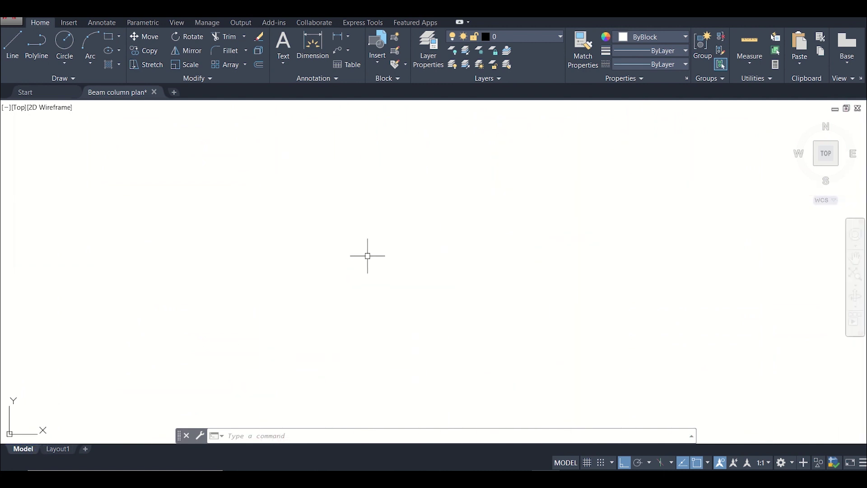
scroll(368, 251, "down", 5)
scroll(368, 255, "down", 3)
middle_click_drag(371, 252, 321, 231)
scroll(322, 221, "down", 3)
scroll(408, 230, "down", 2)
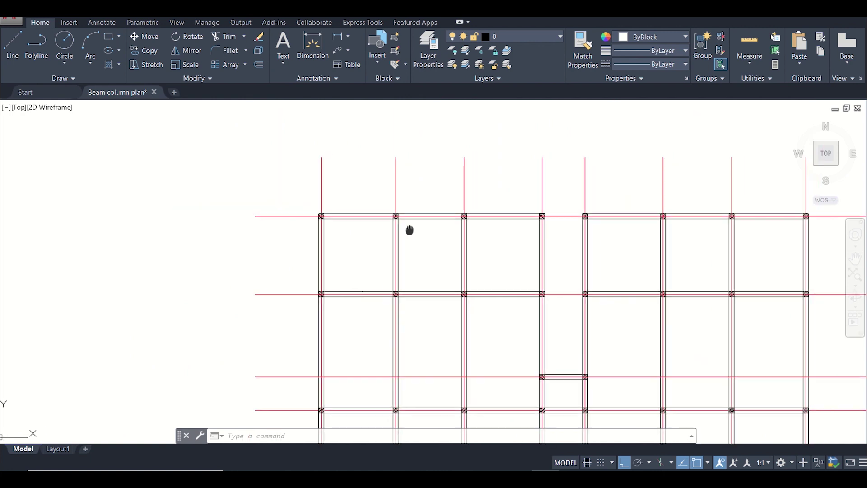
mouse_move(408, 230)
middle_mouse_down()
mouse_move(381, 240)
mouse_move(382, 228)
middle_mouse_up()
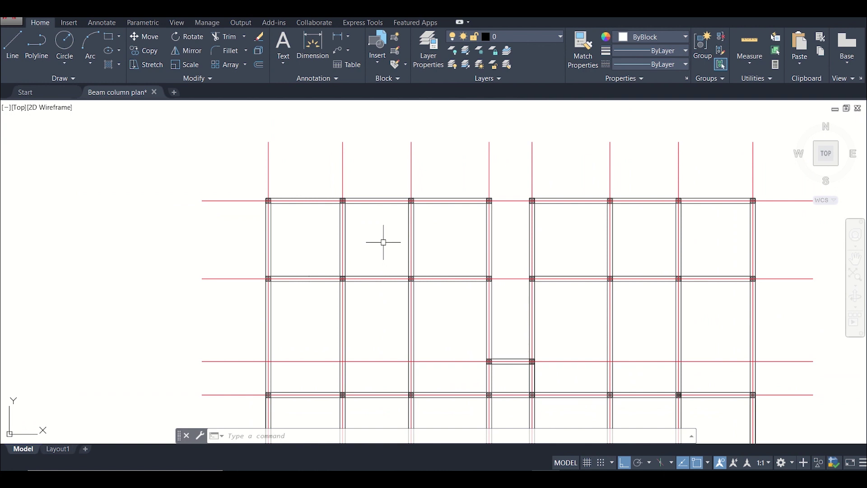
middle_click_drag(383, 242, 336, 230)
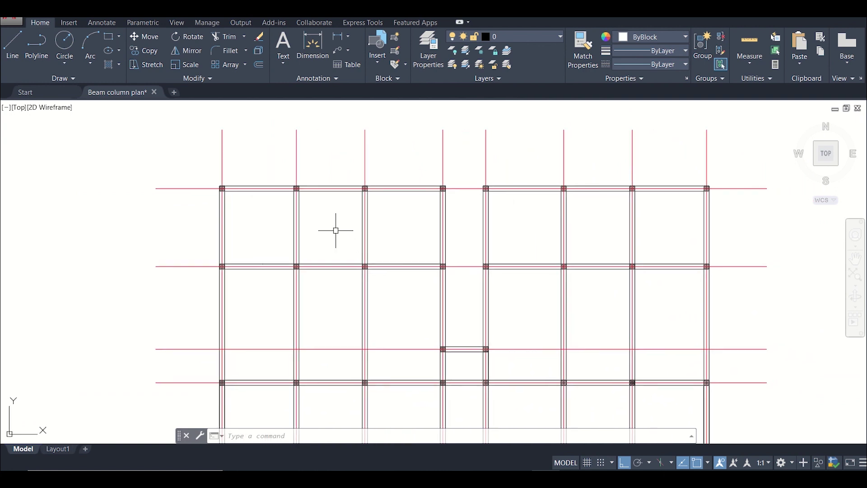
scroll(347, 249, "up", 4)
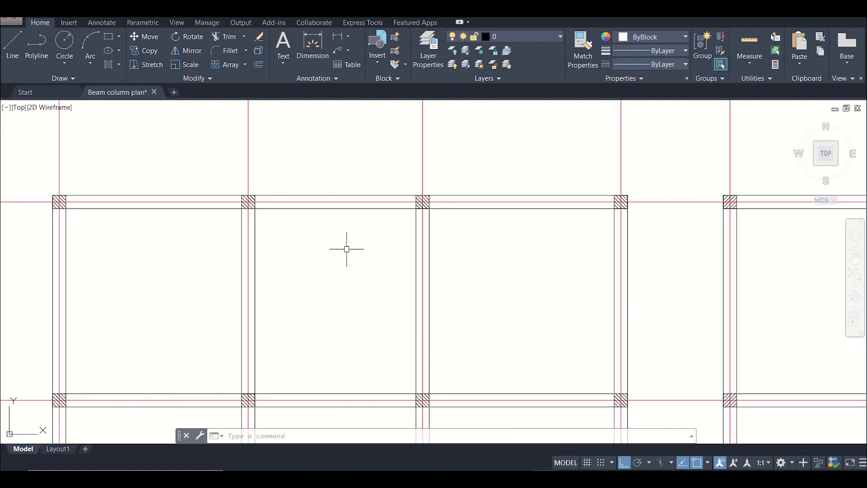
scroll(347, 248, "up", 2)
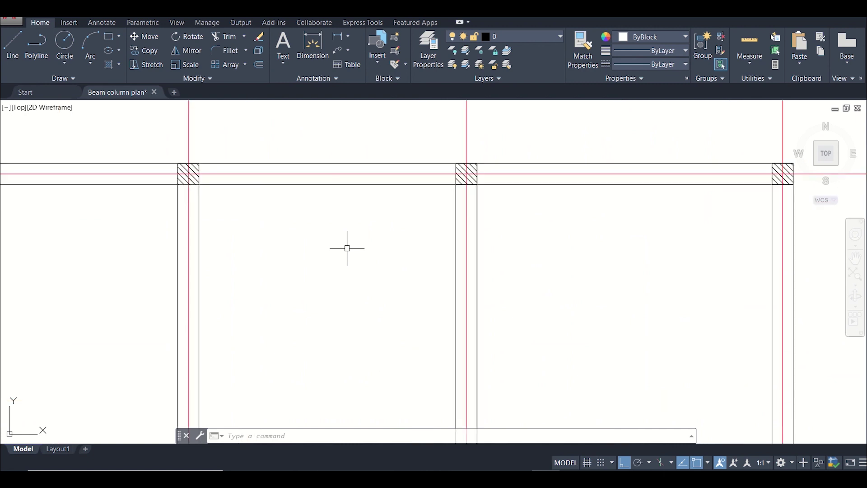
scroll(347, 248, "down", 5)
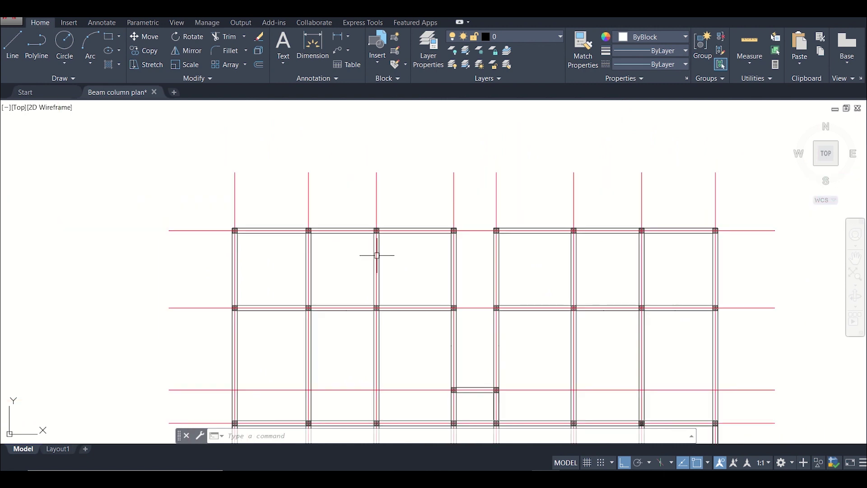
middle_click_drag(435, 270, 407, 246)
middle_click_drag(478, 248, 389, 258)
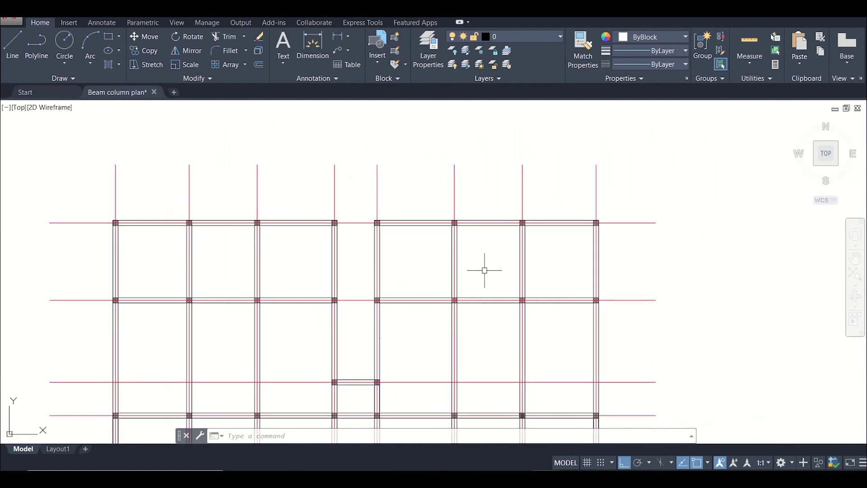
middle_click_drag(482, 271, 550, 233)
scroll(539, 222, "down", 2)
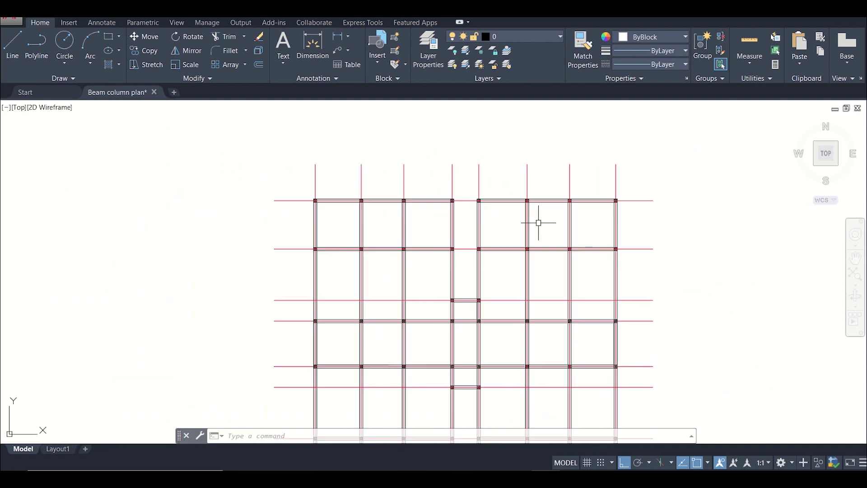
left_click(665, 173)
left_click(294, 182)
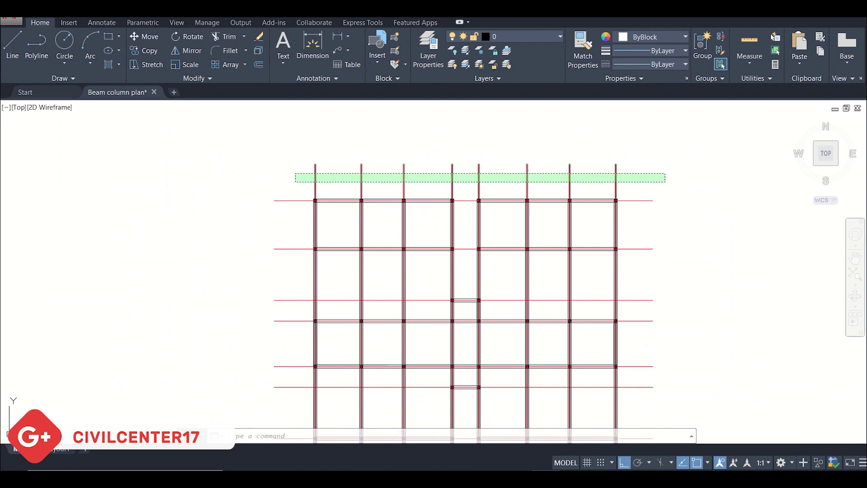
left_click(651, 169)
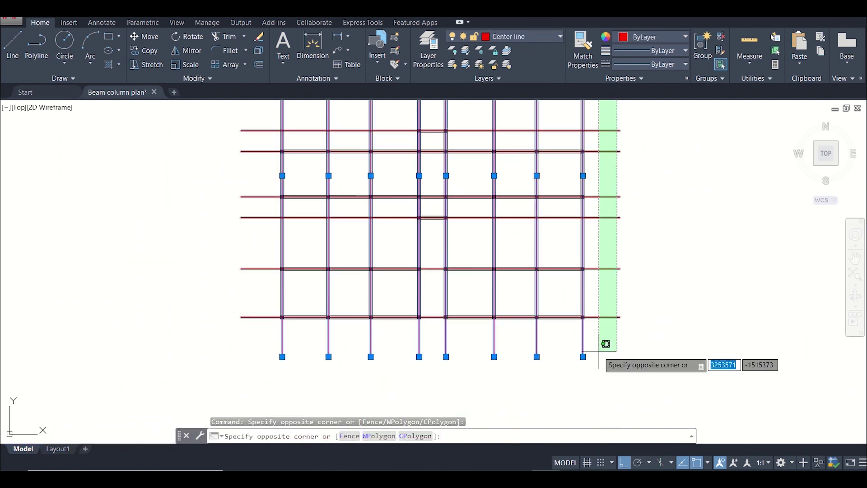
left_click(602, 351)
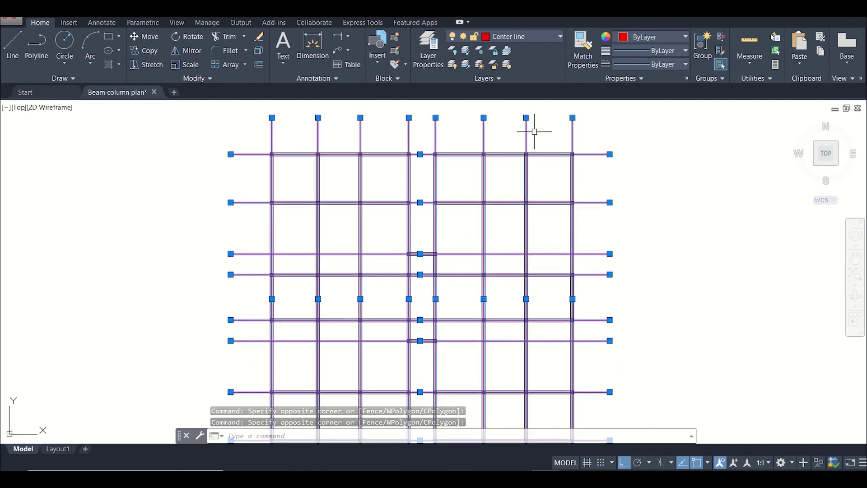
key("Escape")
middle_click_drag(514, 121, 523, 161)
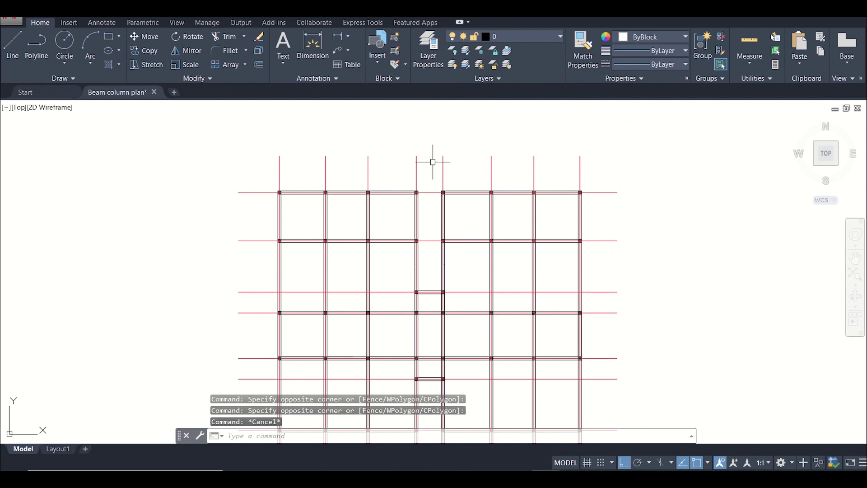
scroll(418, 163, "up", 6)
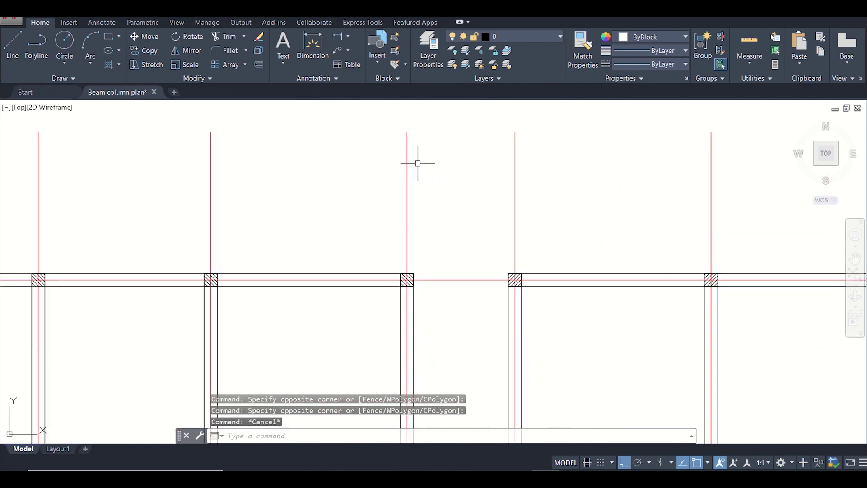
scroll(418, 163, "down", 6)
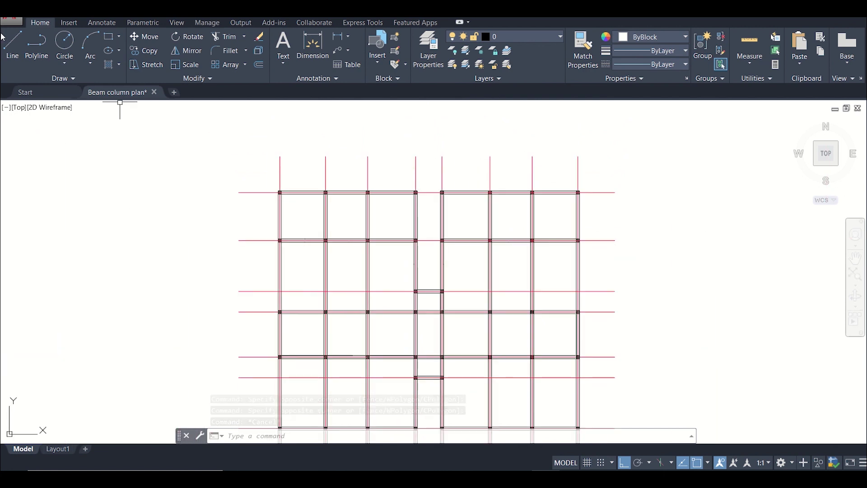
Step: Start saving Beam column plan in another format via Save As > Other Formats
left_click(20, 23)
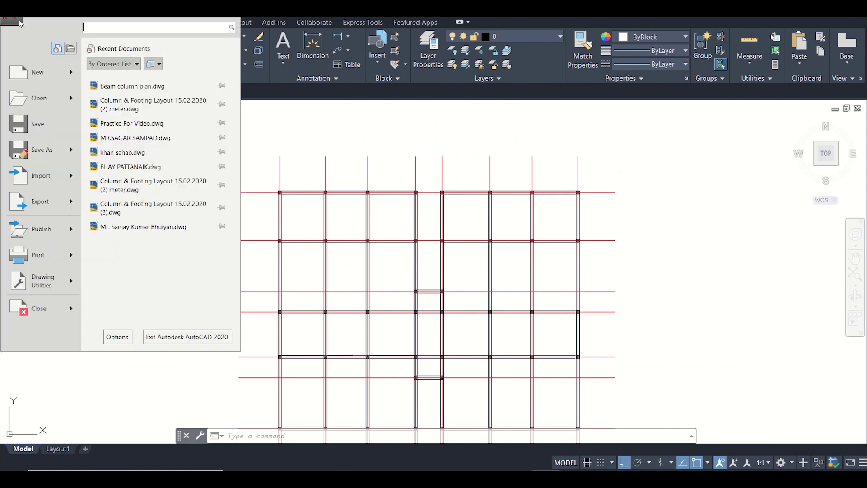
mouse_move(72, 151)
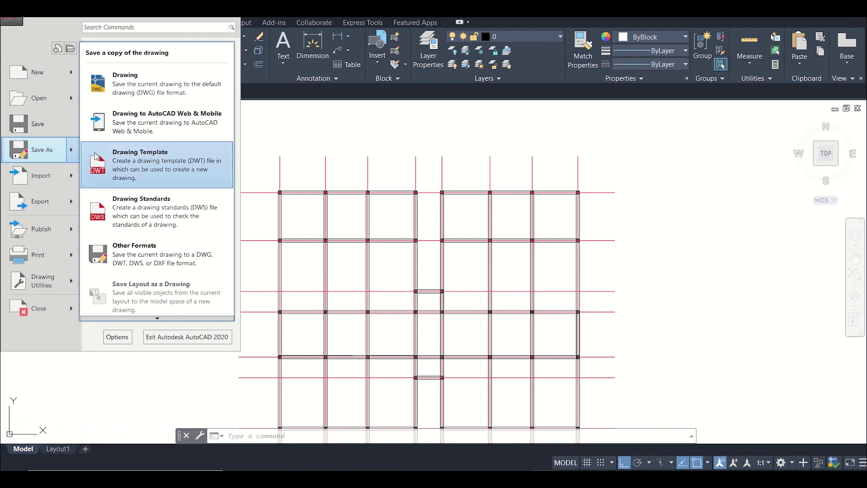
left_click(160, 265)
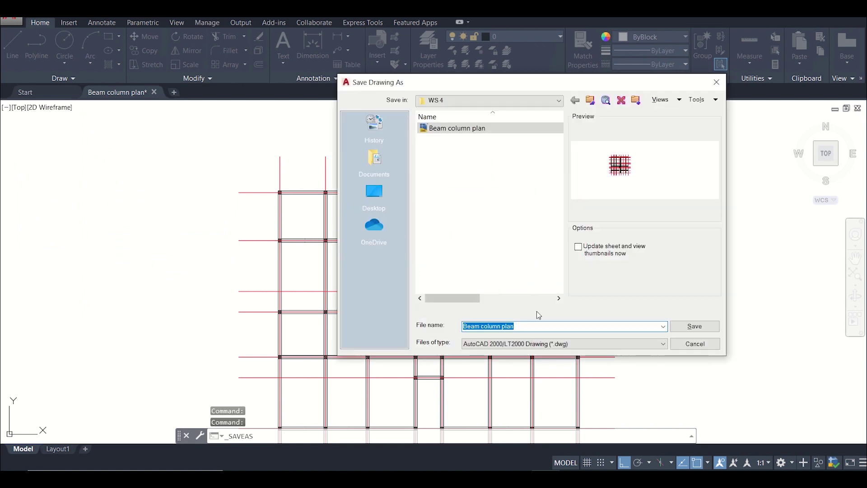
Step: Review the DXF choices in the Files of type list, then dismiss the list
left_click(566, 343)
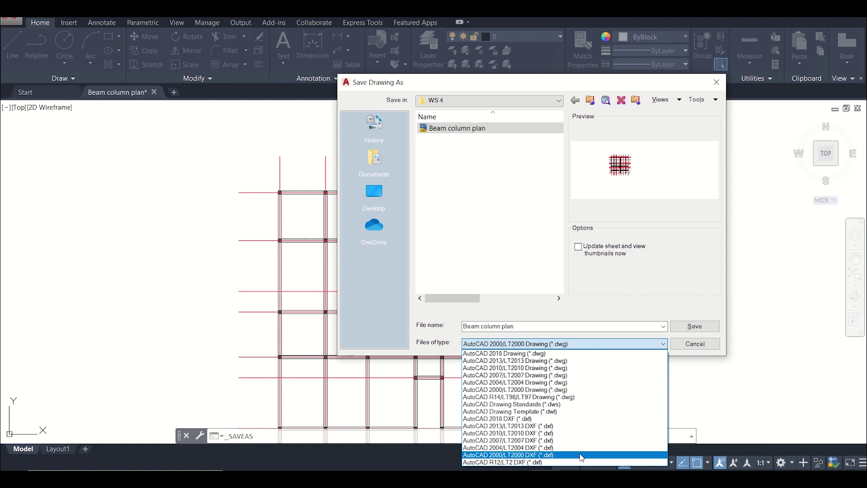
left_click(718, 85)
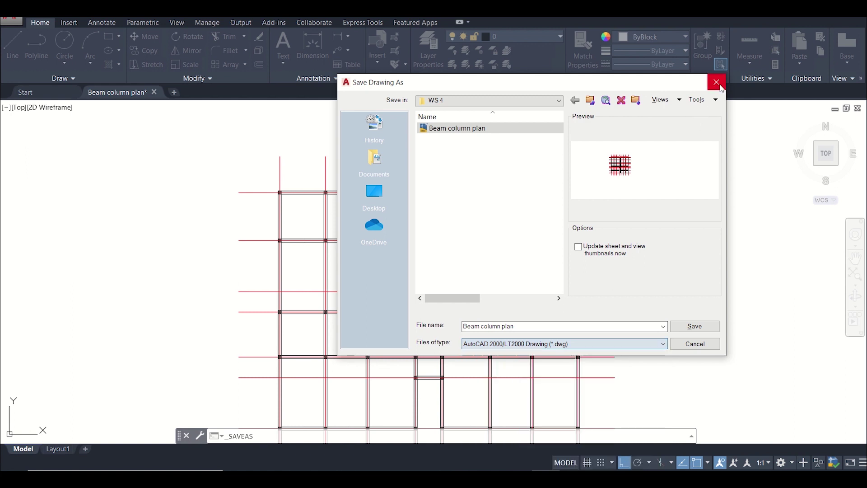
left_click(718, 83)
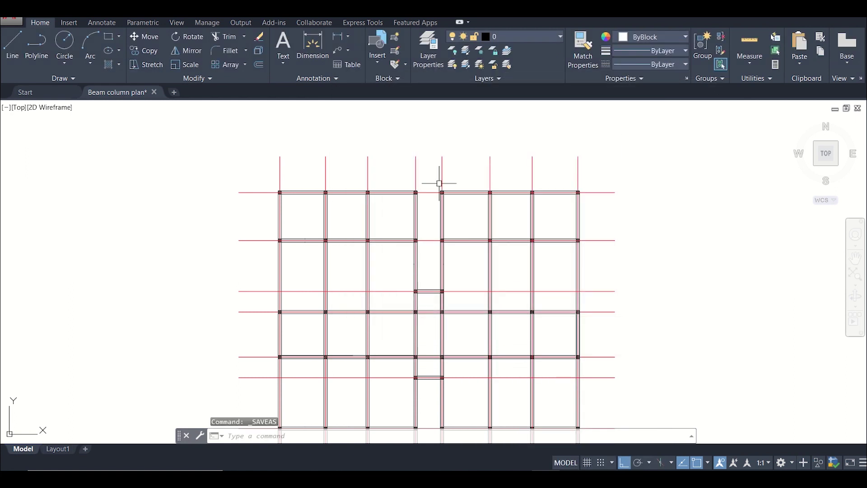
scroll(292, 180, "up", 2)
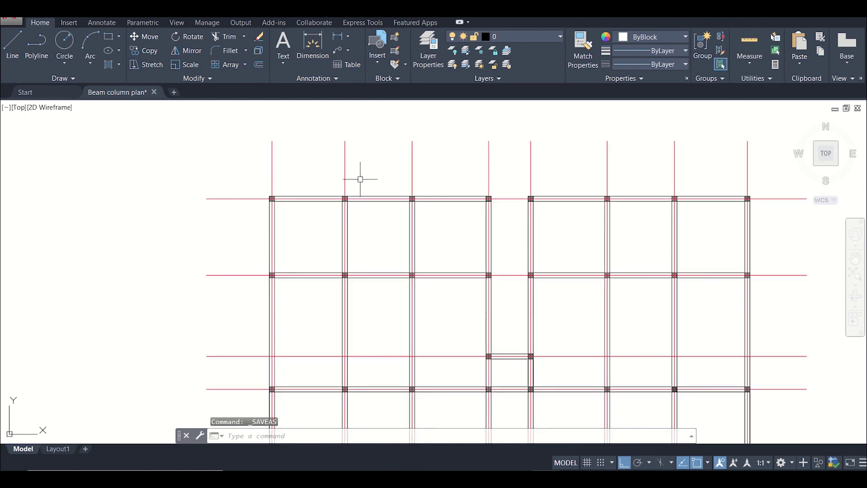
scroll(300, 187, "up", 4)
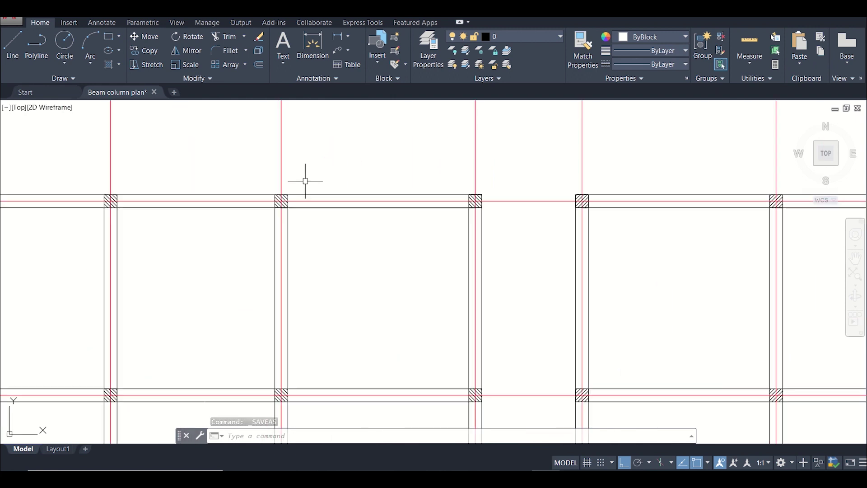
scroll(305, 181, "down", 5)
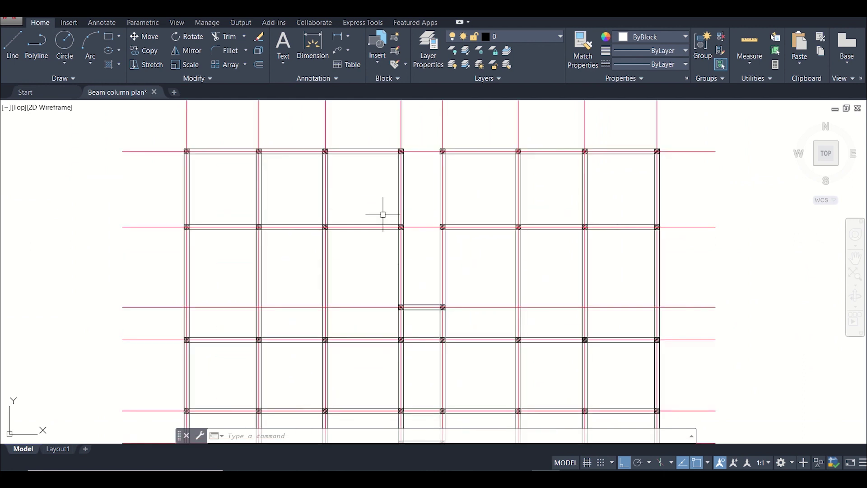
scroll(382, 216, "up", 1)
scroll(379, 210, "down", 1)
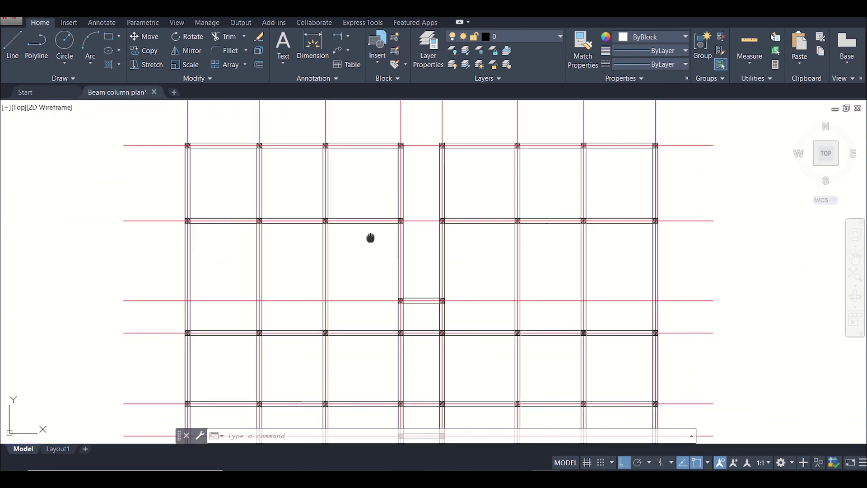
middle_click_drag(370, 239, 380, 208)
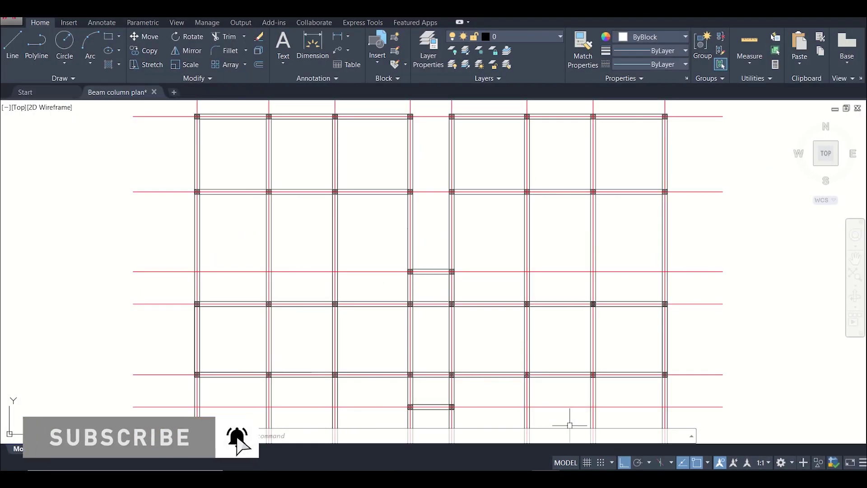
left_click(303, 465)
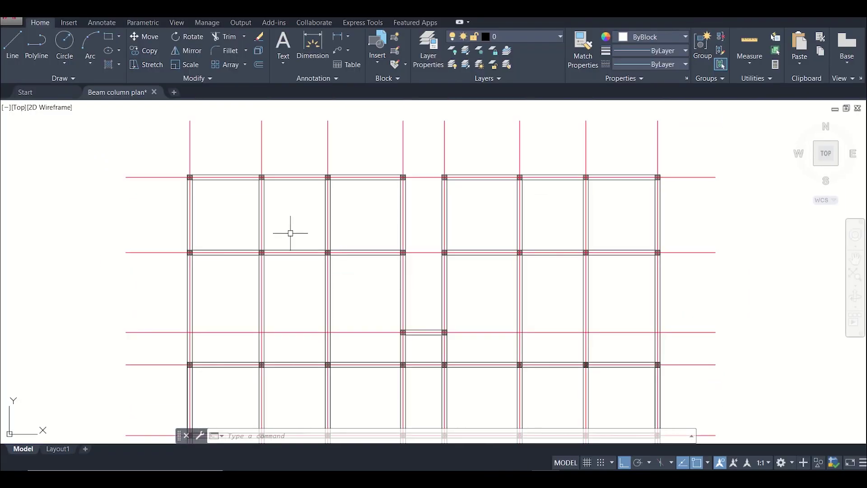
scroll(273, 227, "up", 4)
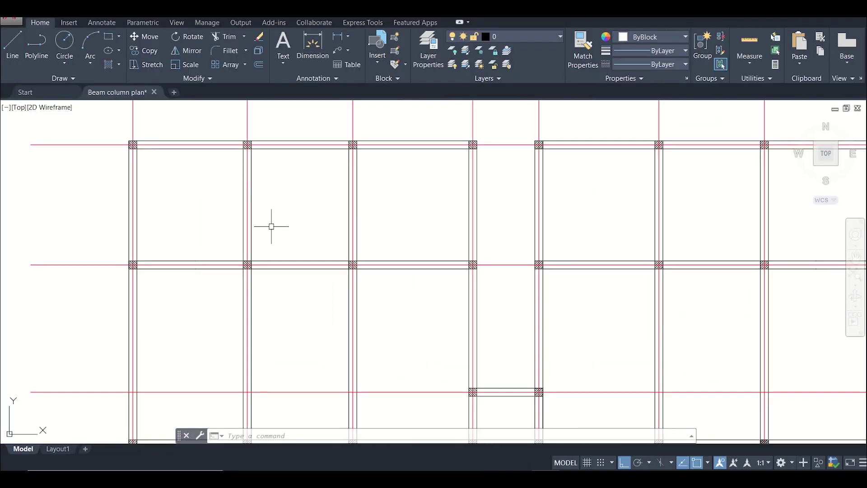
scroll(190, 215, "down", 4)
mouse_move(191, 213)
middle_mouse_down()
mouse_move(212, 220)
mouse_move(223, 176)
mouse_move(258, 163)
middle_mouse_up()
scroll(191, 131, "up", 2)
scroll(192, 136, "down", 2)
middle_click_drag(293, 200, 285, 172)
middle_click_drag(294, 229, 289, 245)
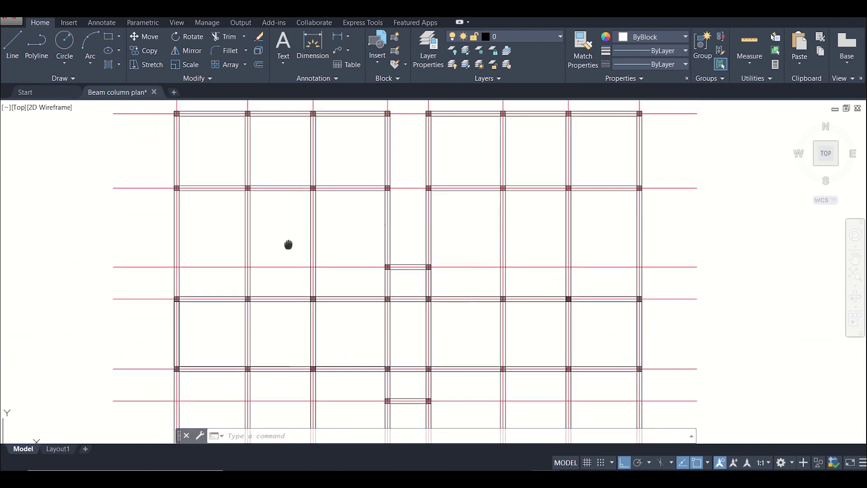
middle_click_drag(326, 197, 324, 211)
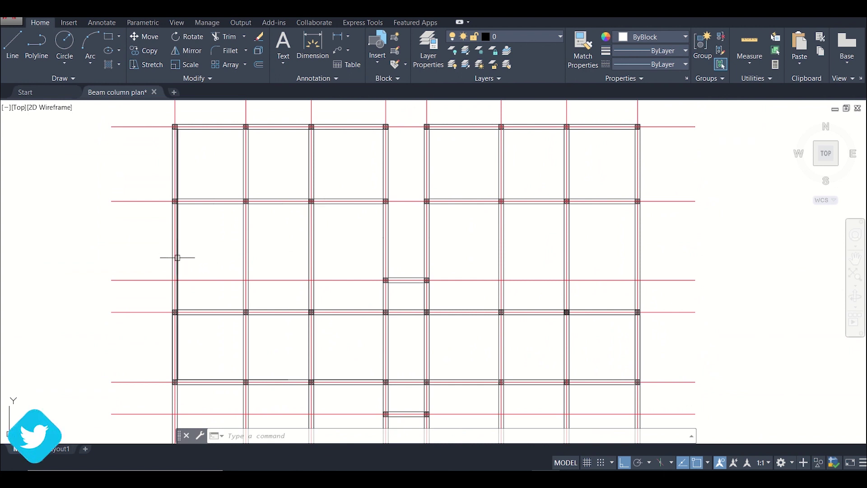
scroll(234, 259, "up", 2)
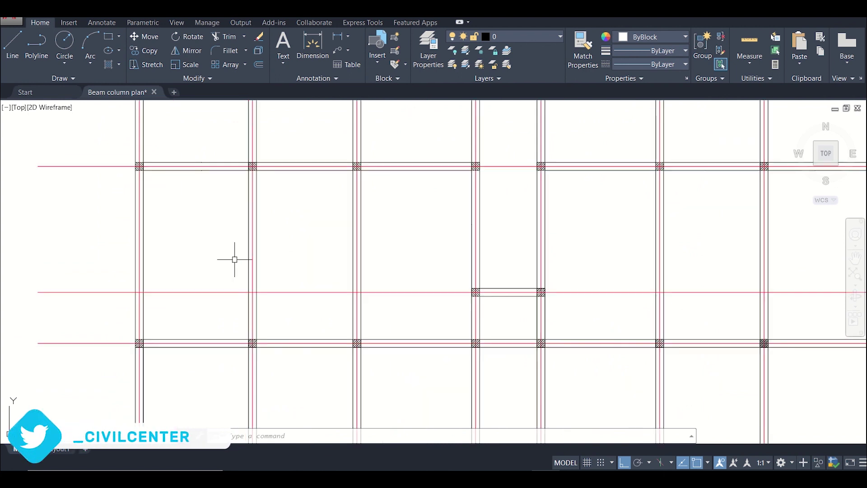
scroll(235, 259, "down", 4)
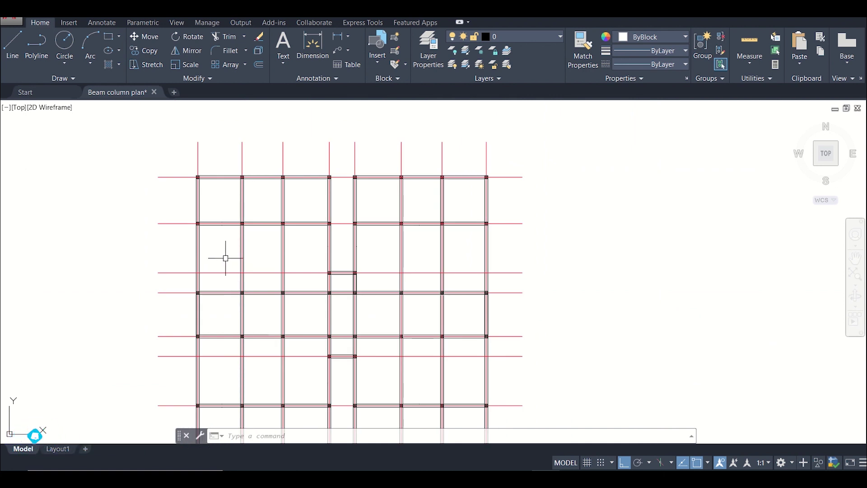
scroll(226, 256, "up", 4)
scroll(227, 254, "down", 4)
scroll(356, 271, "up", 4)
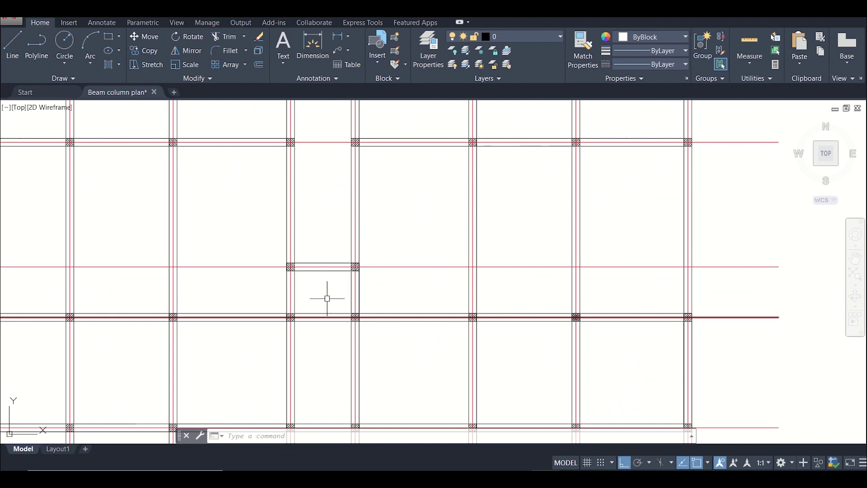
middle_click_drag(329, 296, 335, 241)
scroll(335, 242, "down", 2)
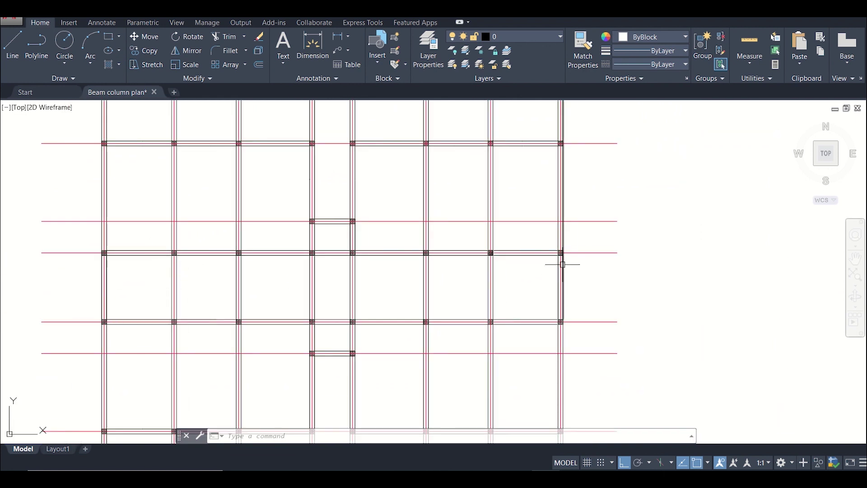
scroll(555, 269, "down", 2)
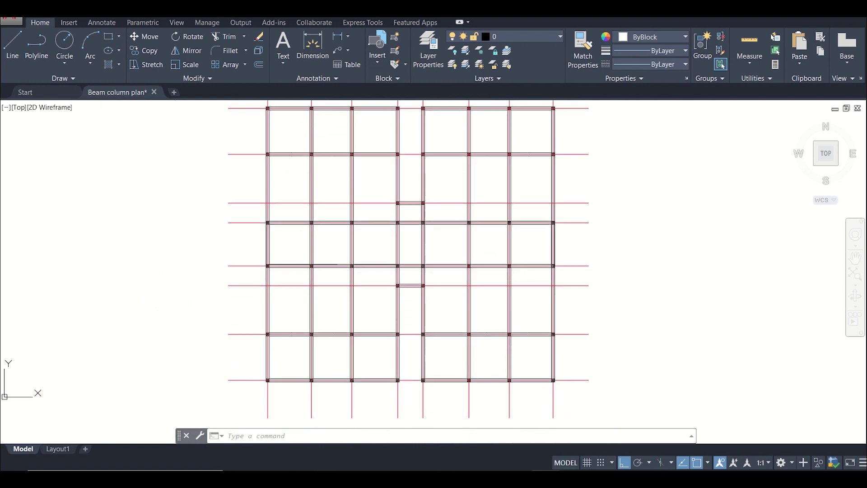
middle_click_drag(548, 297, 545, 262)
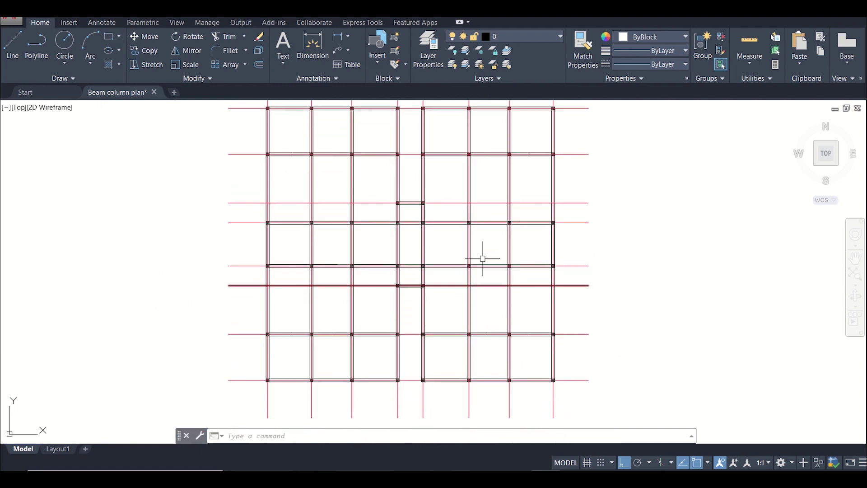
mouse_move(538, 199)
middle_mouse_down()
mouse_move(523, 203)
mouse_move(503, 250)
middle_mouse_up()
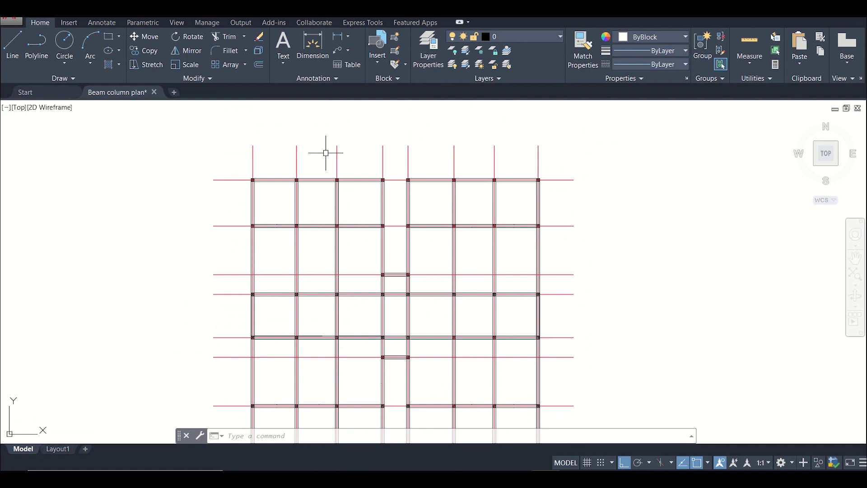
scroll(324, 152, "up", 4)
scroll(324, 152, "down", 2)
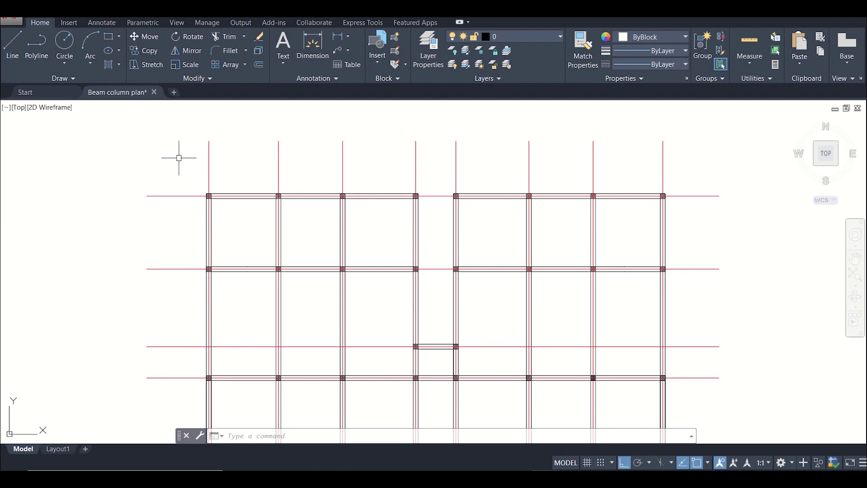
Step: Select the eight vertical red centre lines across the grid, left to right
left_click(153, 156)
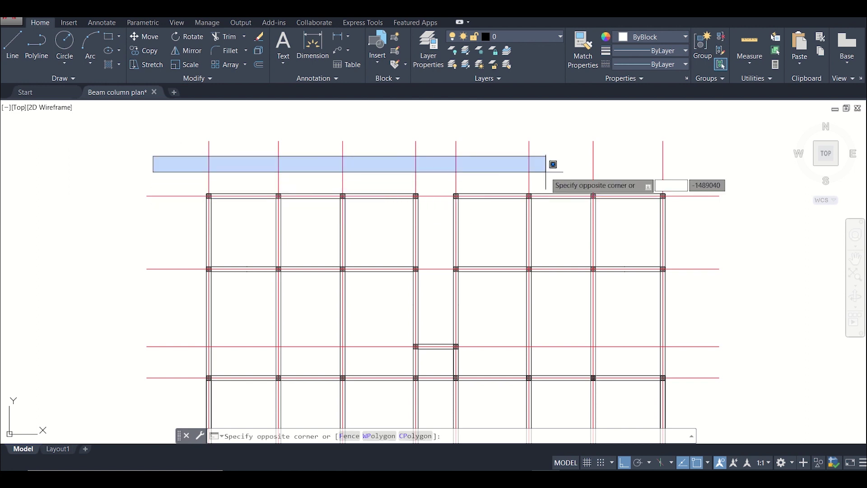
left_click(207, 163)
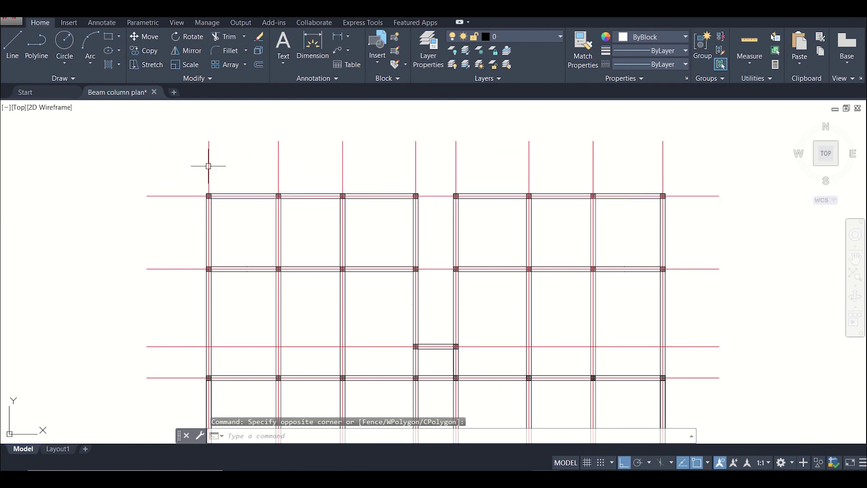
left_click(279, 161)
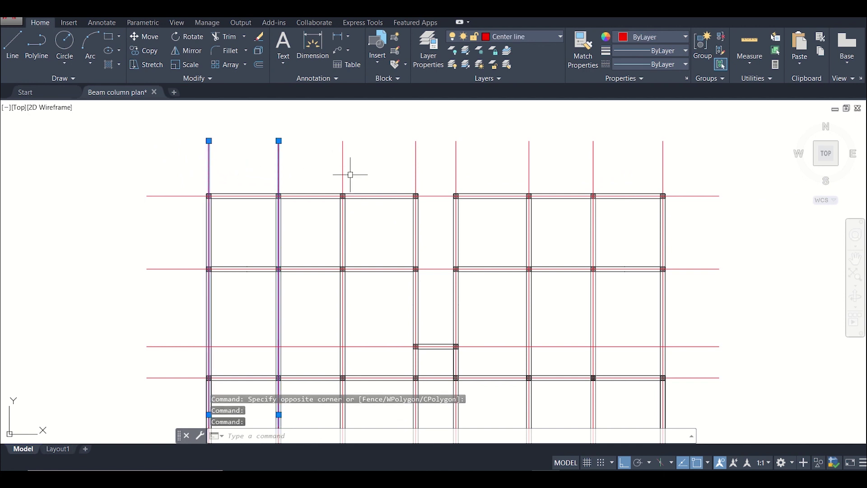
left_click(344, 168)
left_click(416, 165)
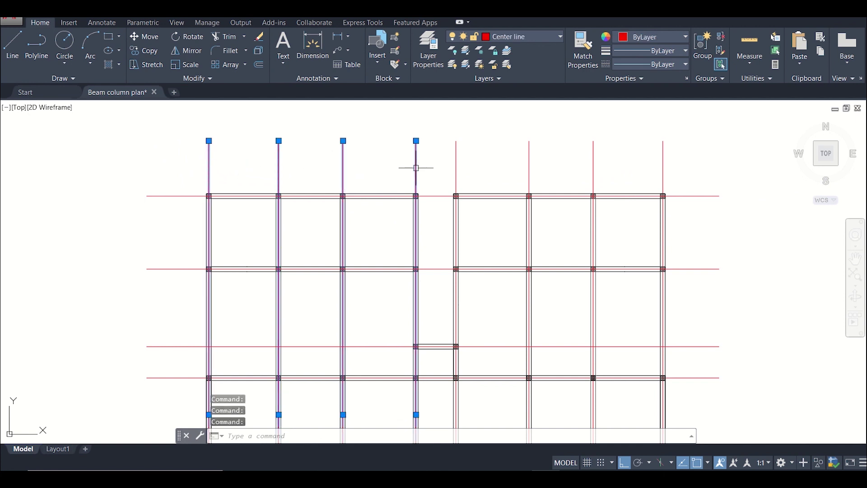
left_click(456, 163)
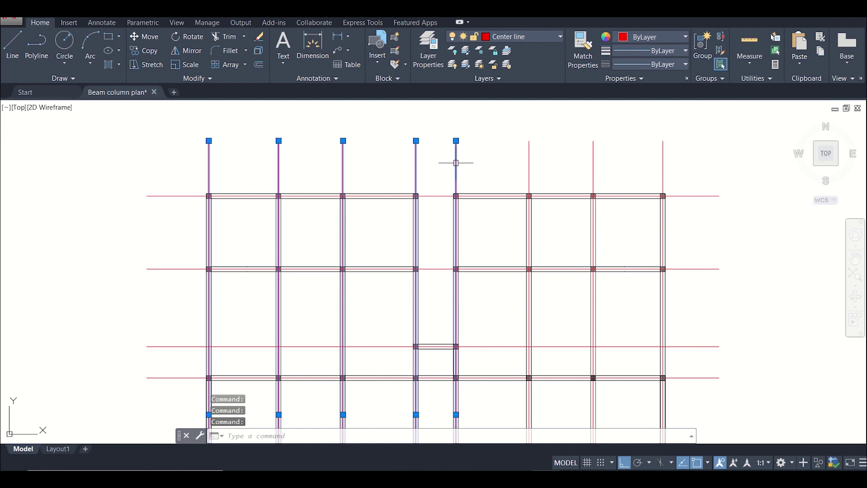
left_click(532, 167)
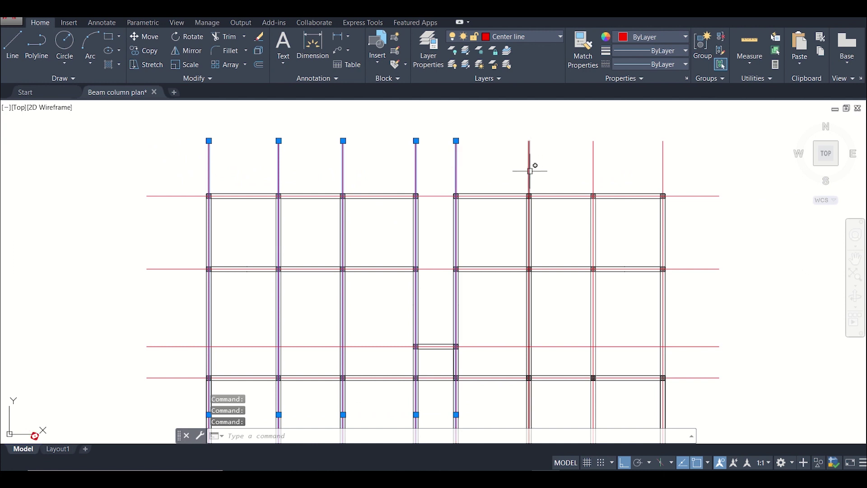
left_click(596, 171)
left_click(664, 164)
Step: Add the three horizontal centre lines to the selection to confirm the Center line layer
left_click(684, 195)
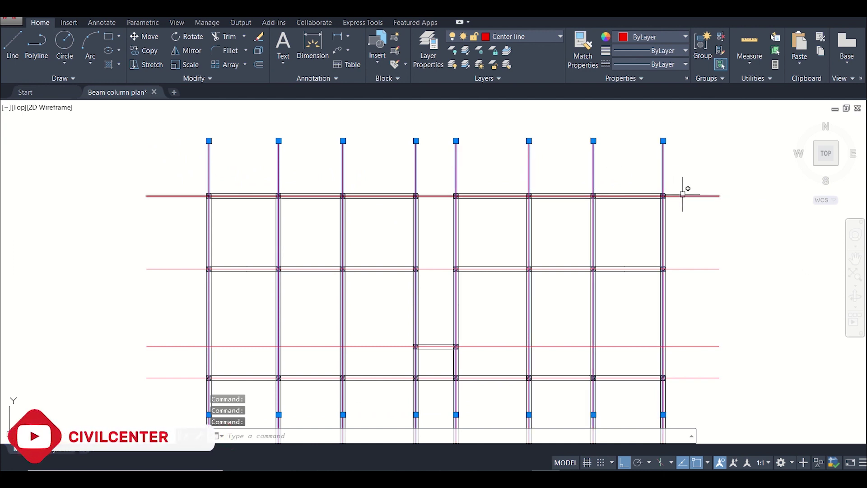
left_click(707, 269)
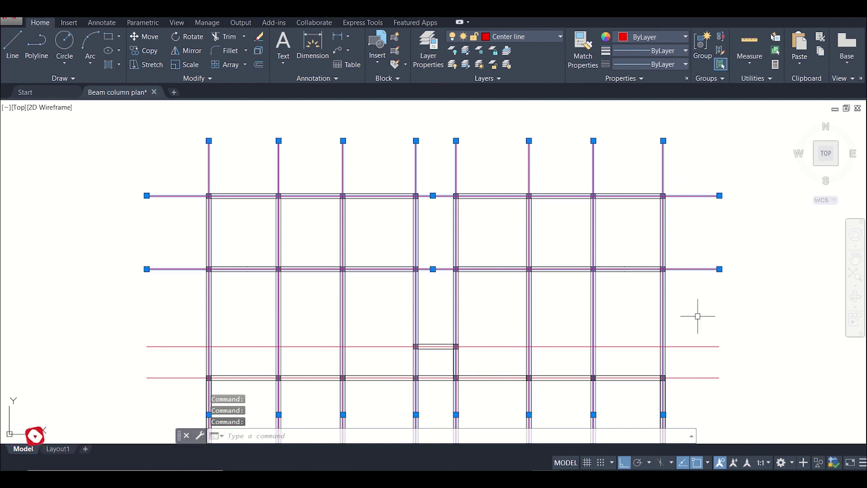
left_click(691, 346)
scroll(680, 286, "down", 4)
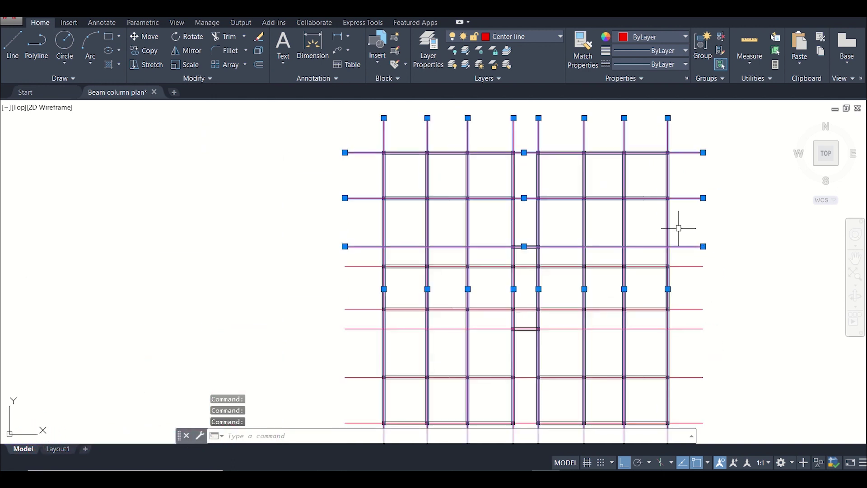
middle_click_drag(687, 231, 638, 246)
Step: Deselect all the red centre lines with Esc
key("Escape")
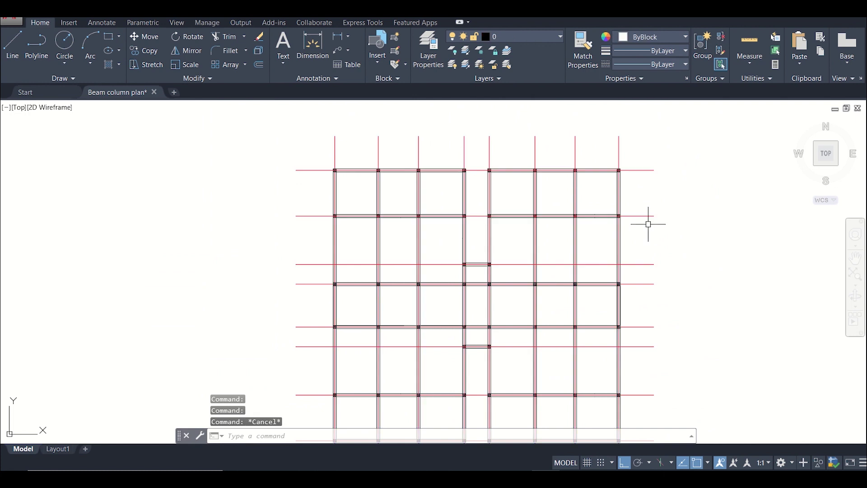